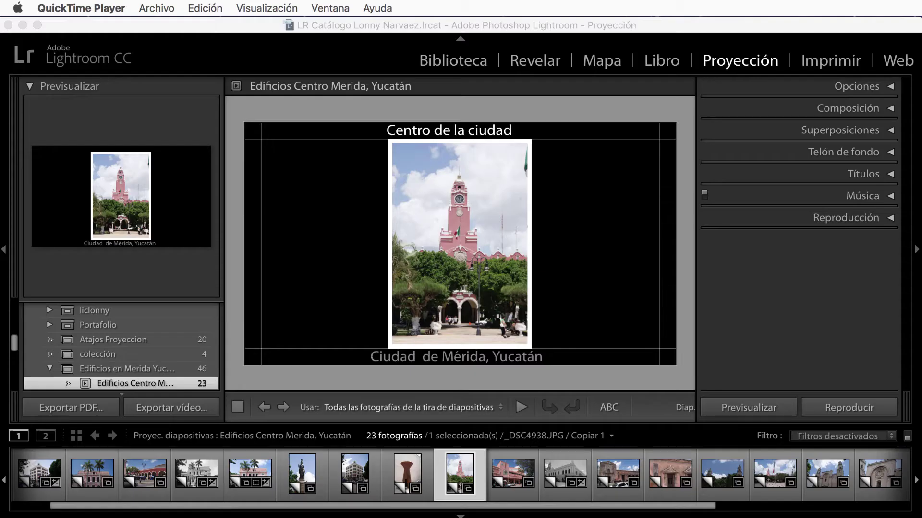
- Advance the slideshow two slides to the weathered colonial facade with ornate windows
click(406, 20)
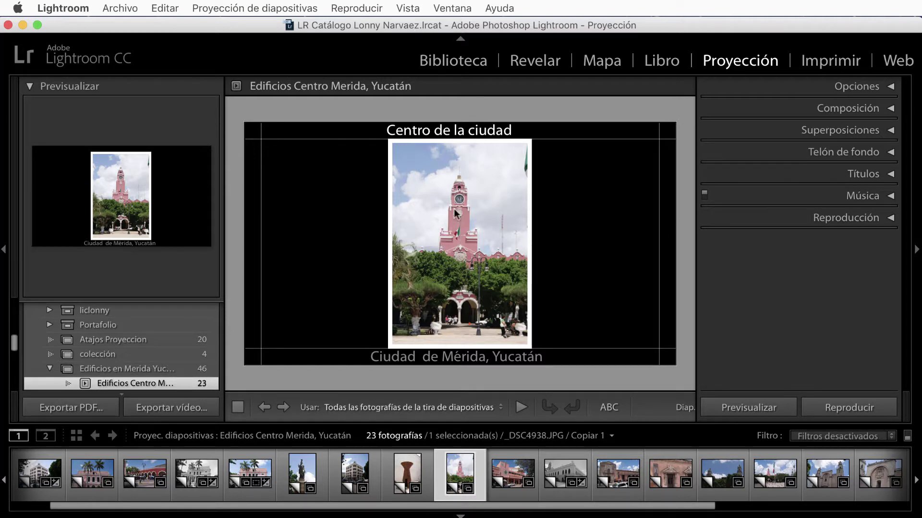
key(Right)
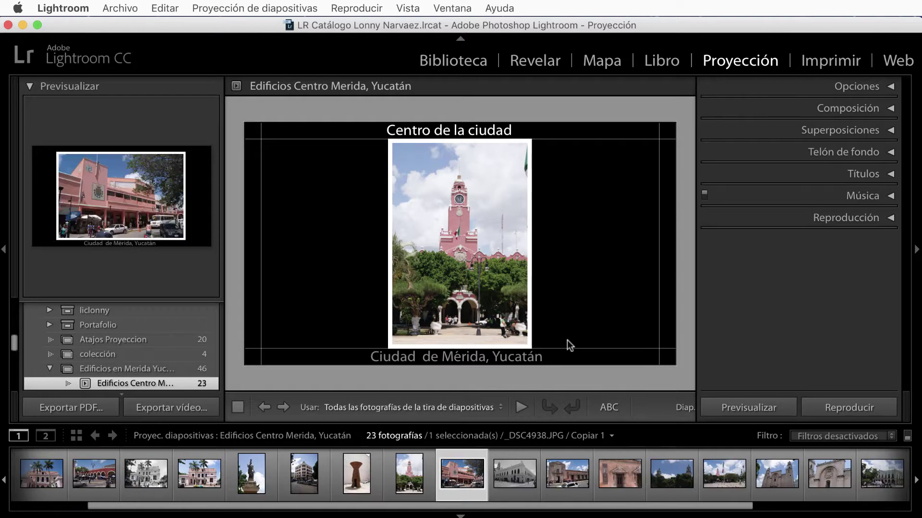
key(Right)
key(Right)
key(Right)
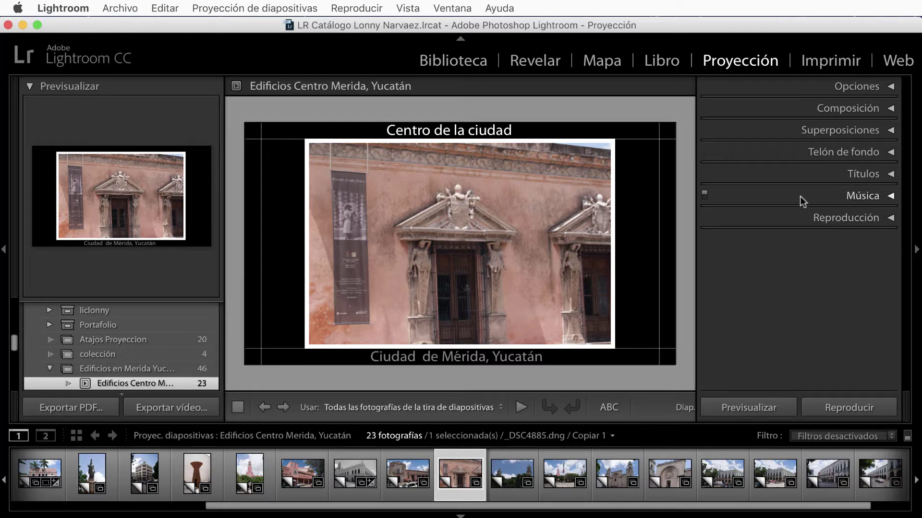
- Keep automatic playback and raise slide length from 4.0 to 18.1 seconds
click(889, 218)
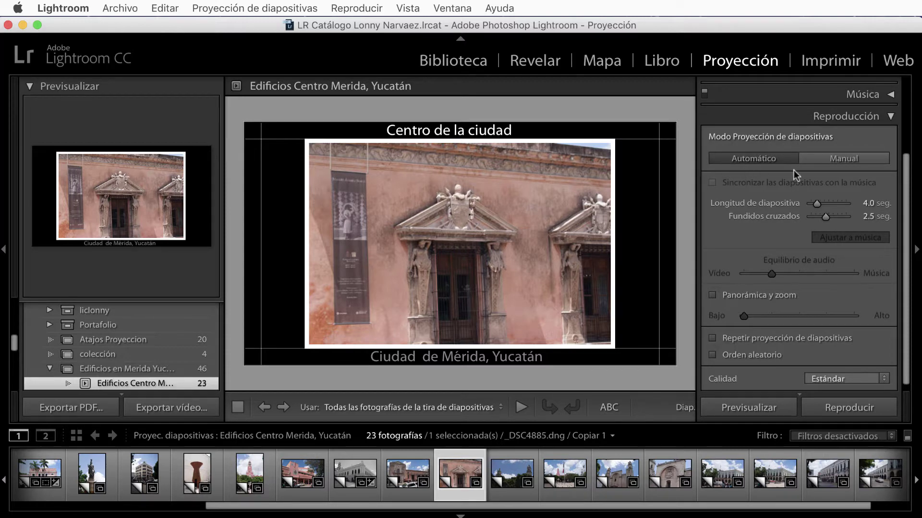
click(822, 164)
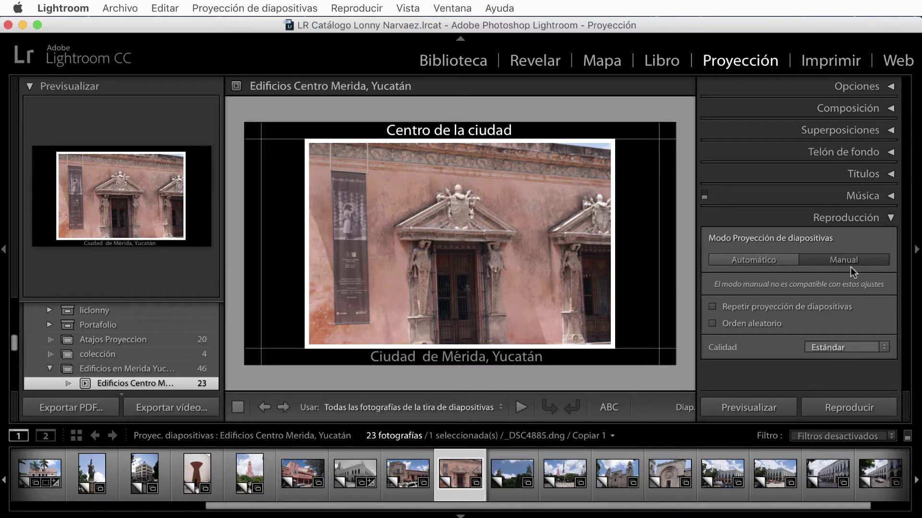
click(759, 260)
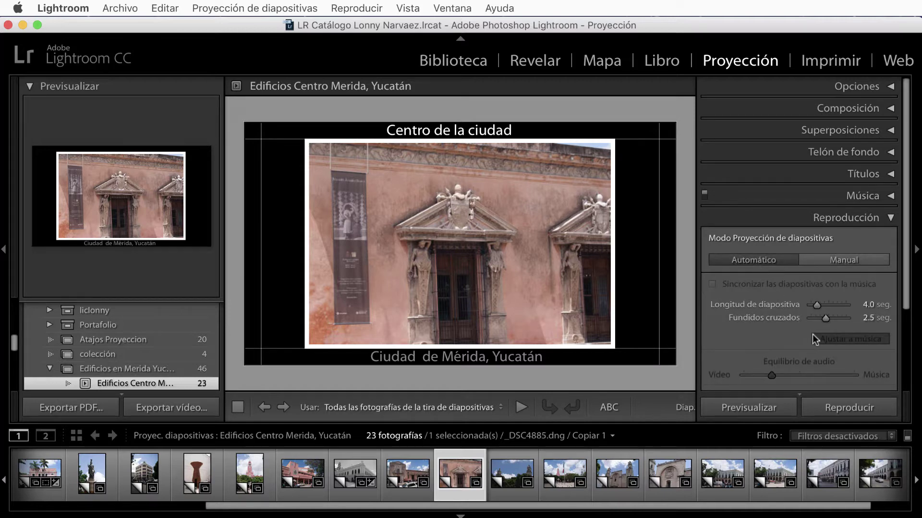
scroll(813, 334, down, 5)
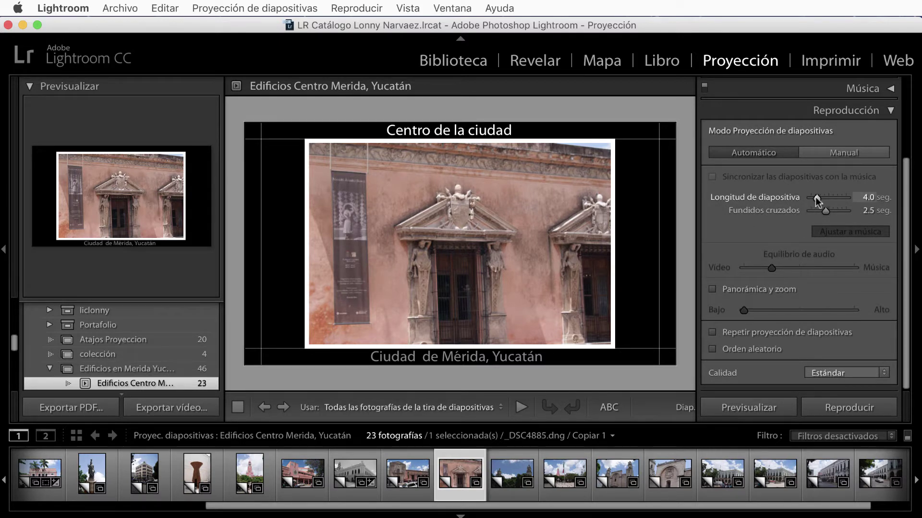
drag(815, 196, 840, 199)
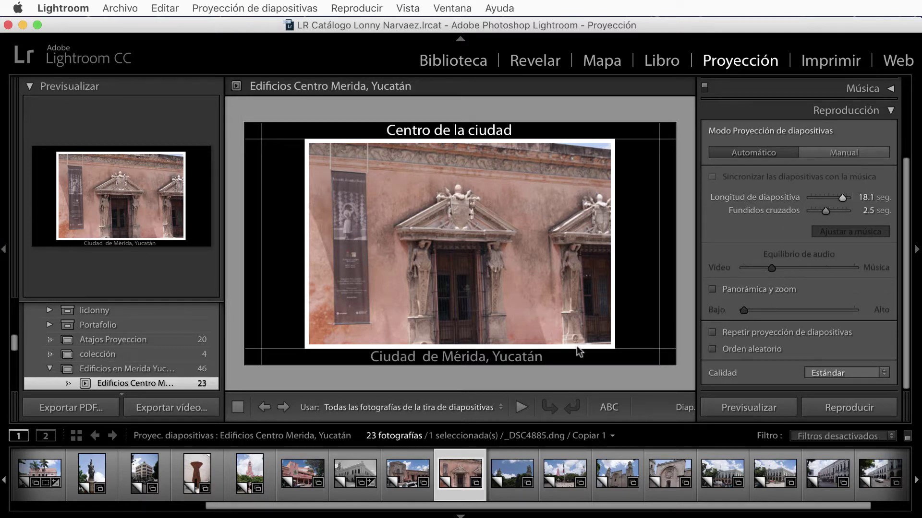
- Cut slide length to 1.2 seconds and replay the preview through to the closing title
click(744, 408)
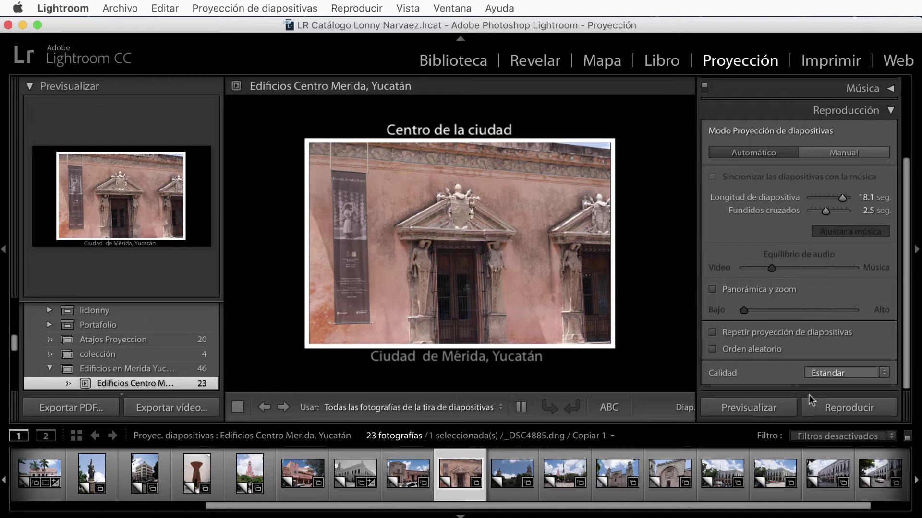
drag(839, 198, 810, 202)
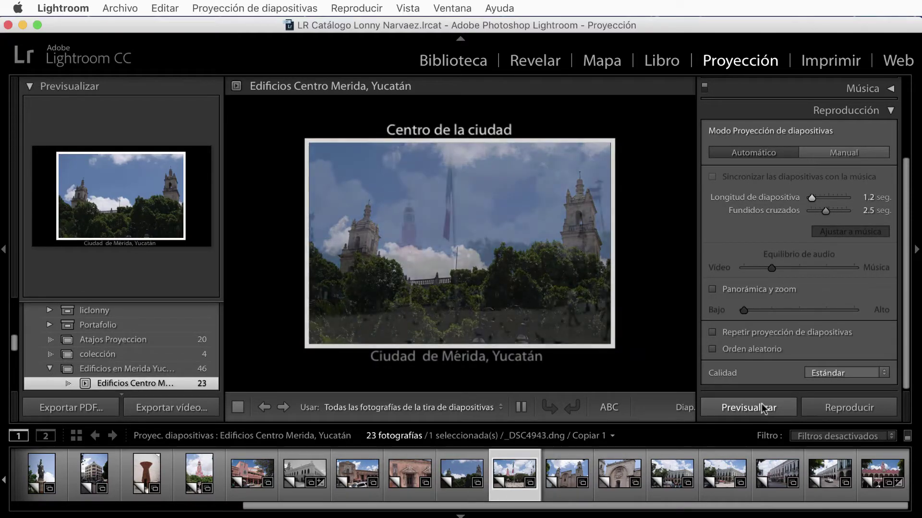
key(Escape)
click(763, 409)
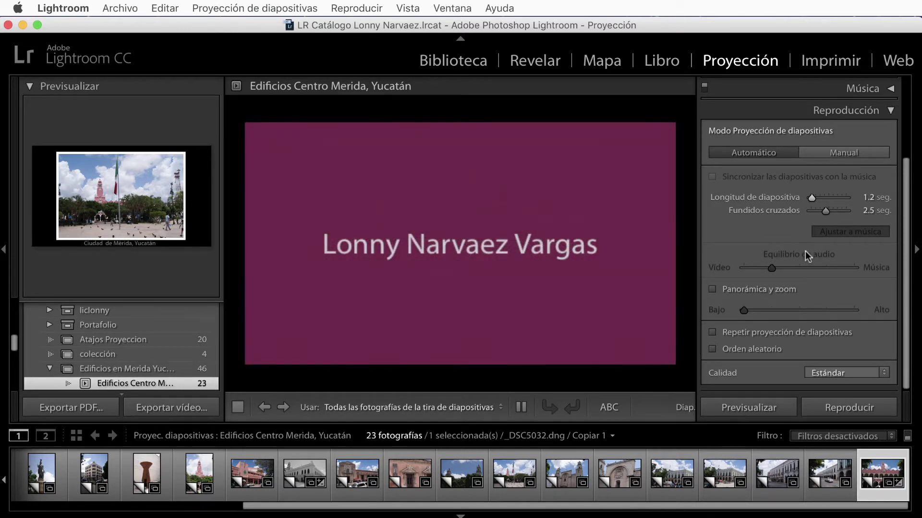
- Stretch crossfades to 20 seconds and replay the preview from the beginning
drag(823, 211, 859, 212)
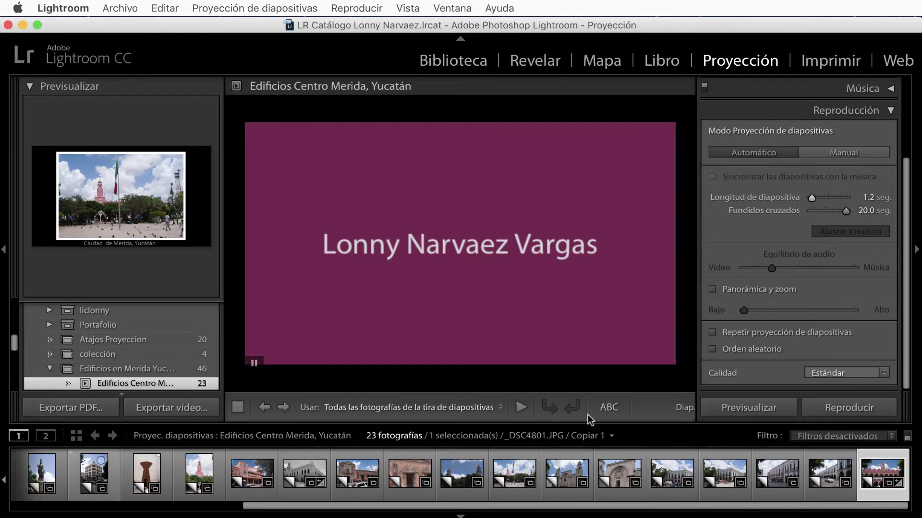
click(722, 409)
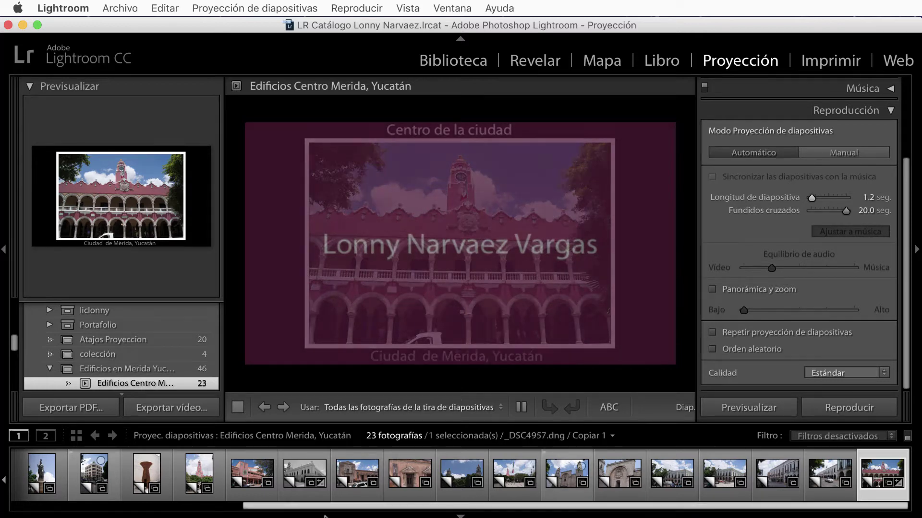
drag(360, 506, 127, 506)
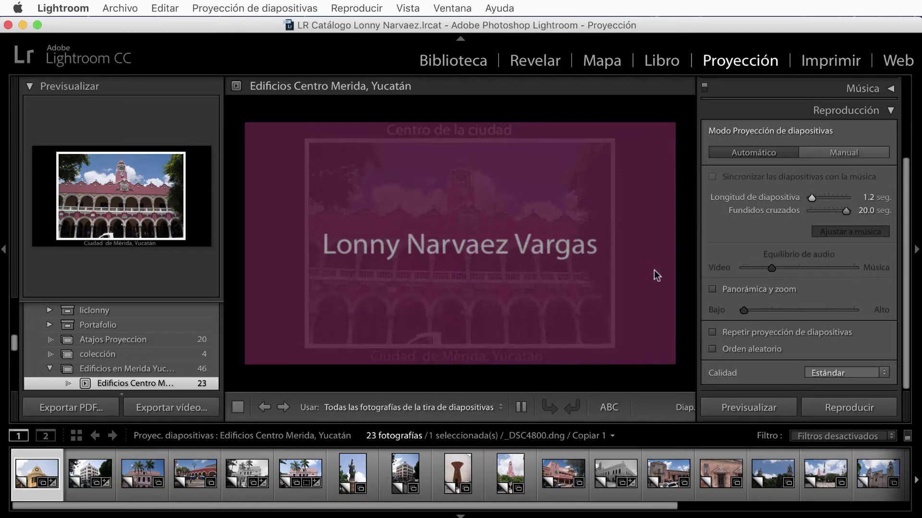
click(739, 407)
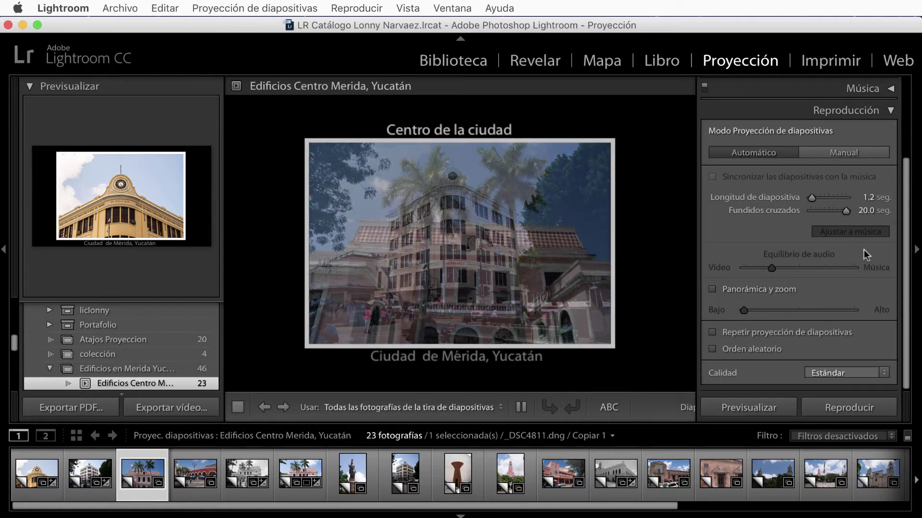
- Trim crossfades to 0.3, then 0.8 seconds, replaying the preview after each change
drag(845, 209, 810, 210)
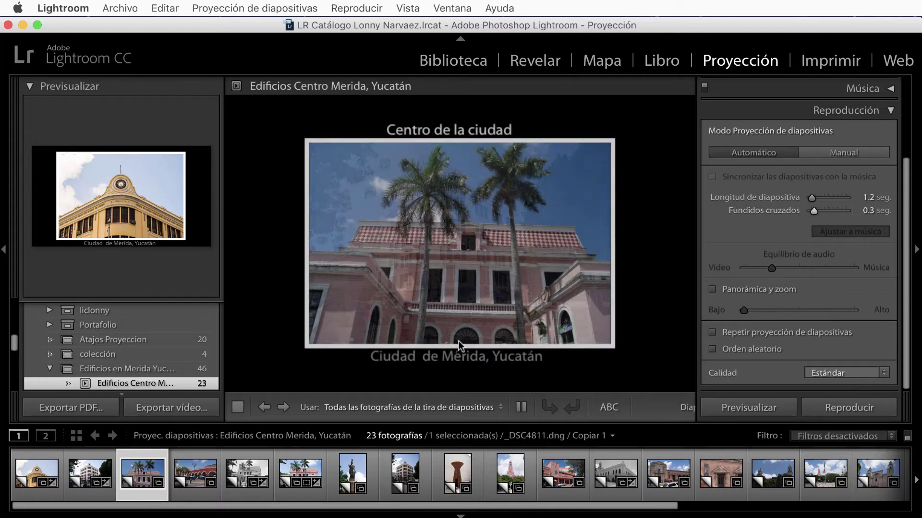
click(760, 407)
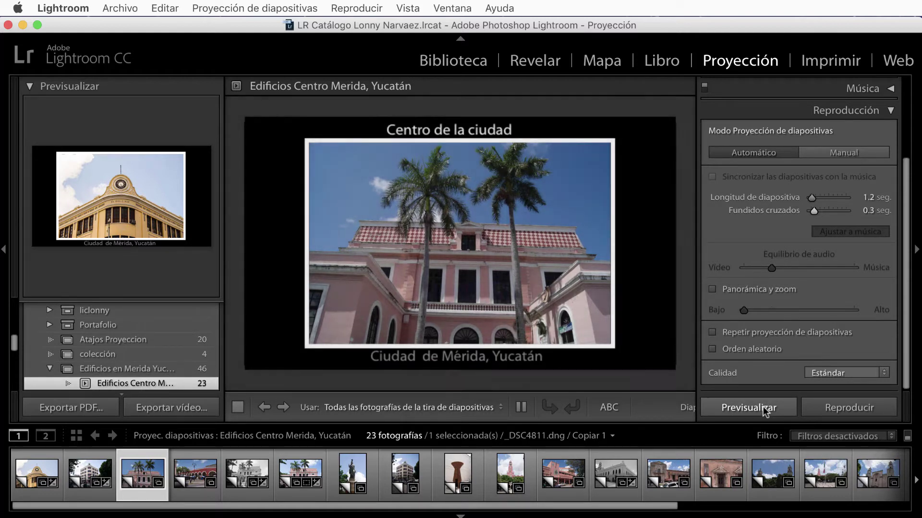
click(762, 407)
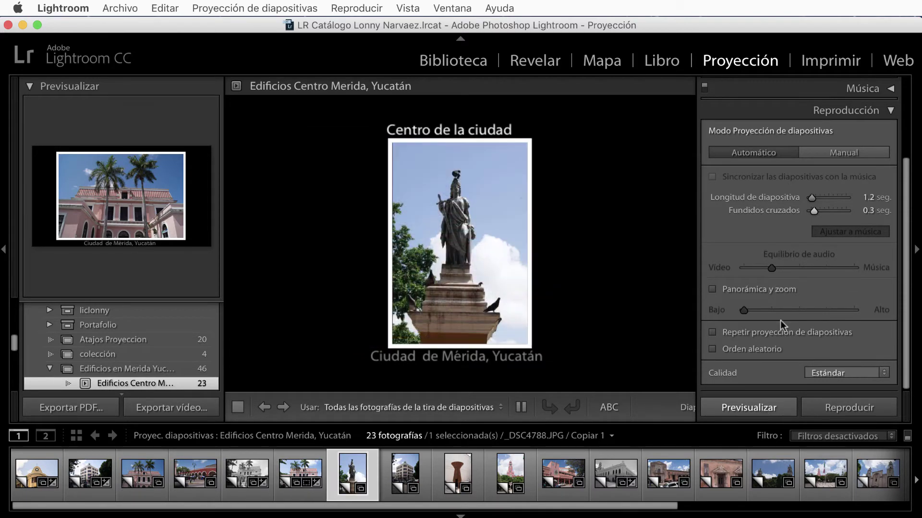
drag(813, 212, 817, 211)
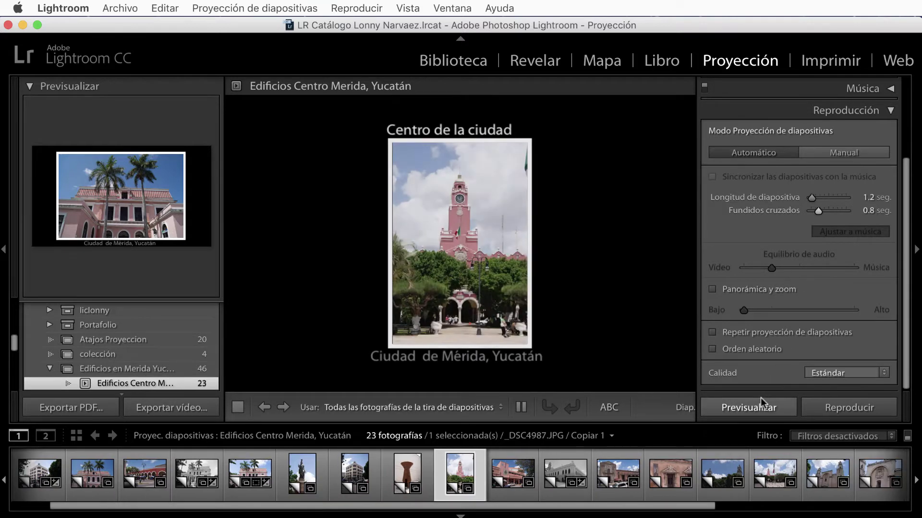
click(762, 411)
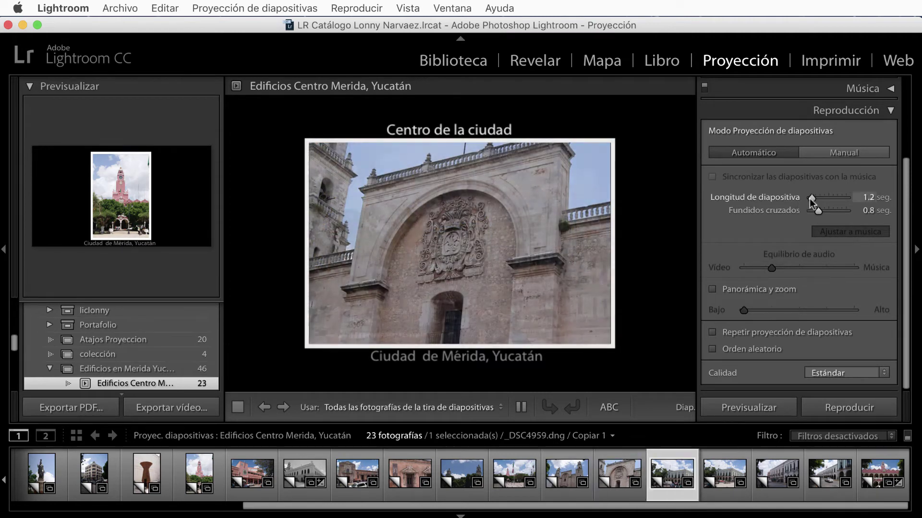
- Nudge slide duration up to 1.5 seconds and restart the preview
drag(809, 198, 811, 198)
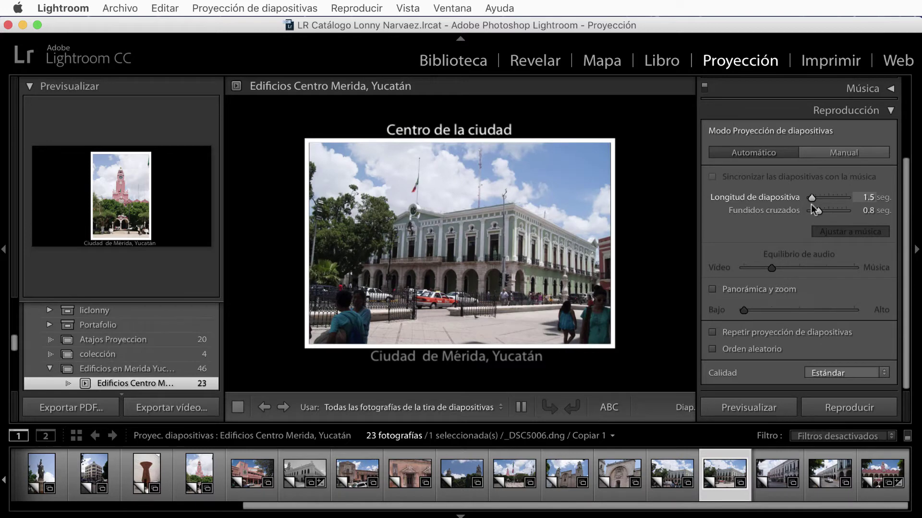
click(745, 406)
key(alt+Return)
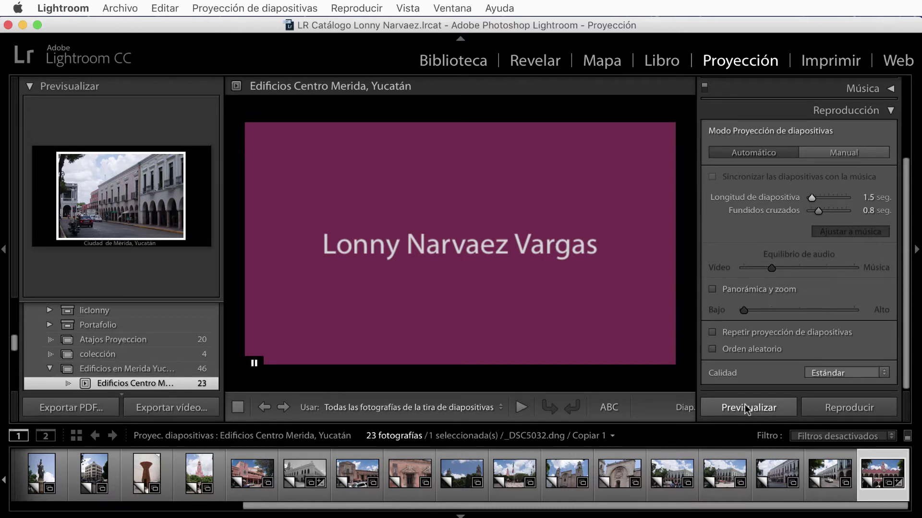
click(745, 404)
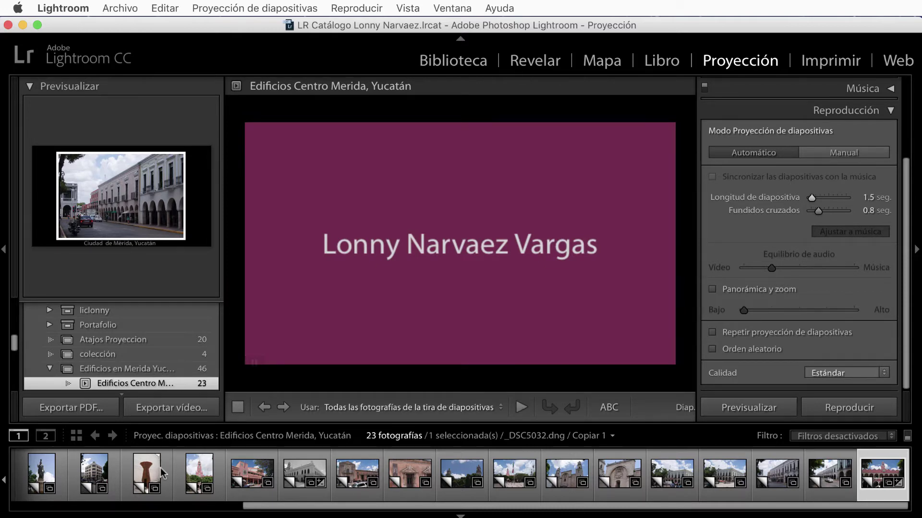
- Preview from the first filmstrip photo, pausing and resuming with Space to watch transitions
click(23, 479)
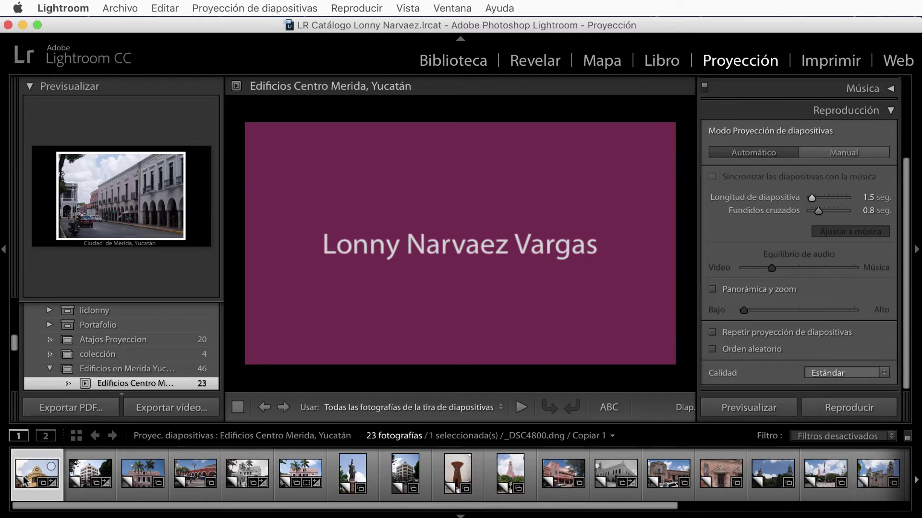
click(733, 408)
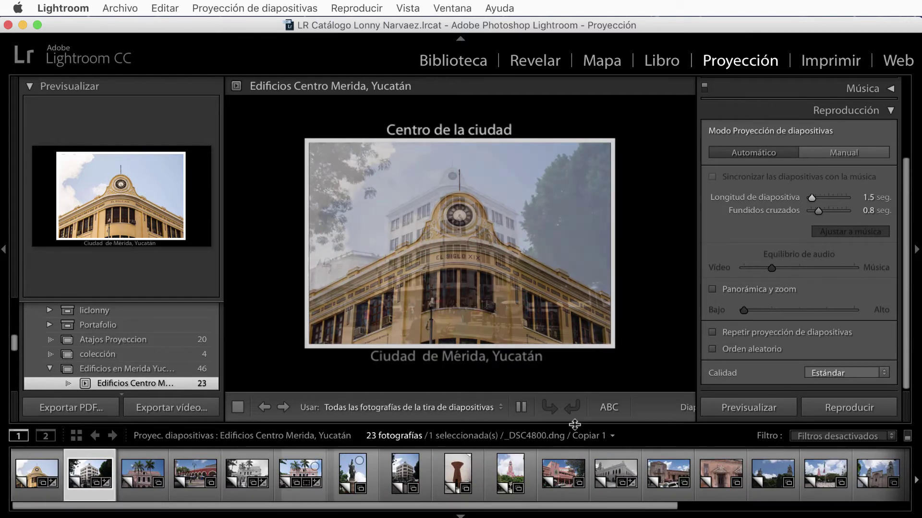
key(space)
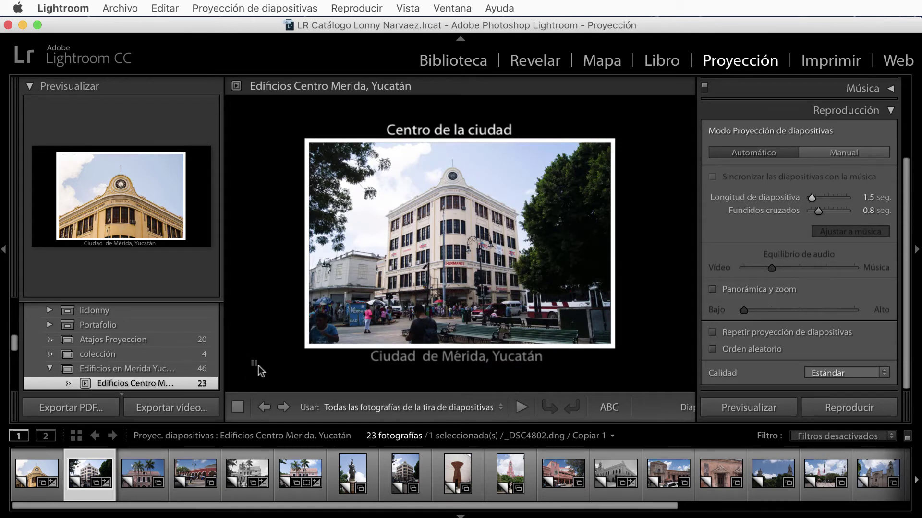
key(space)
key(space)
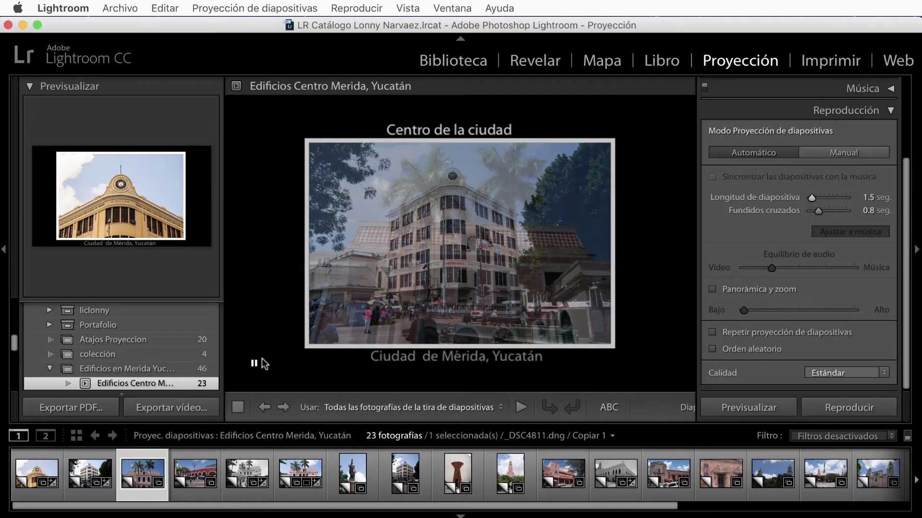
key(space)
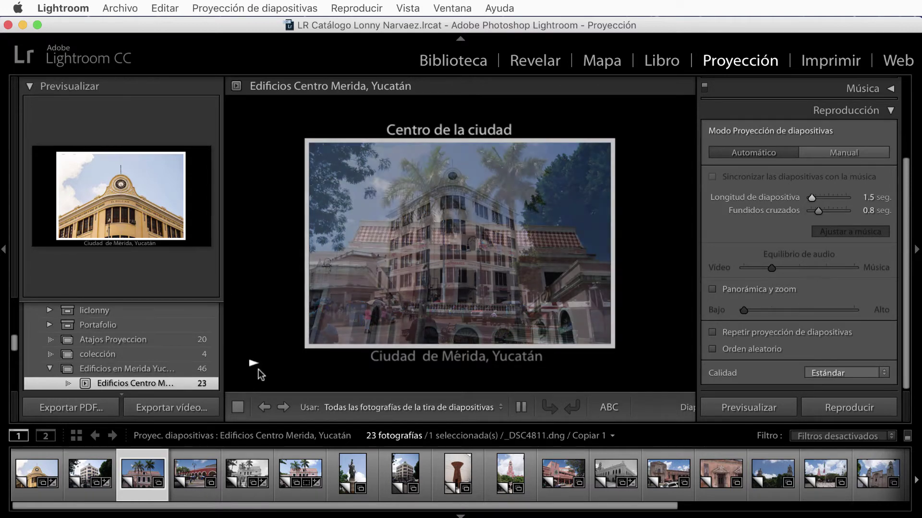
key(space)
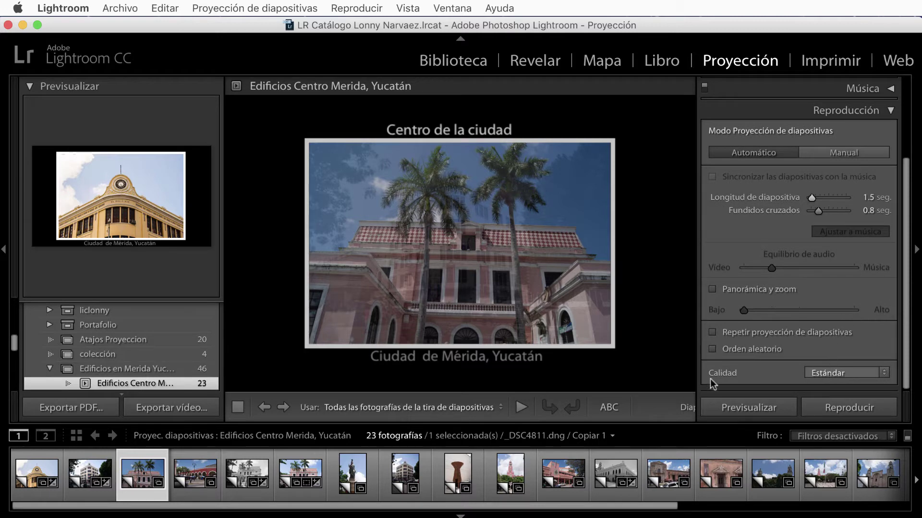
click(851, 373)
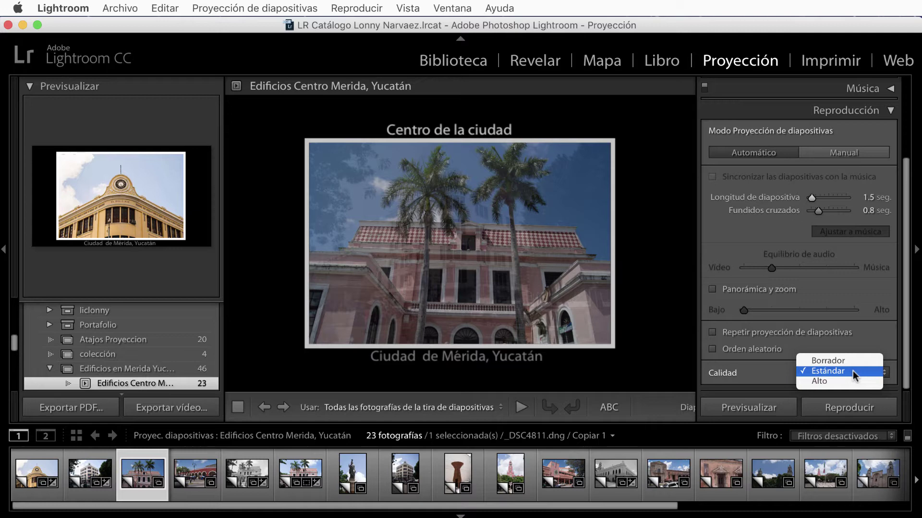
click(855, 370)
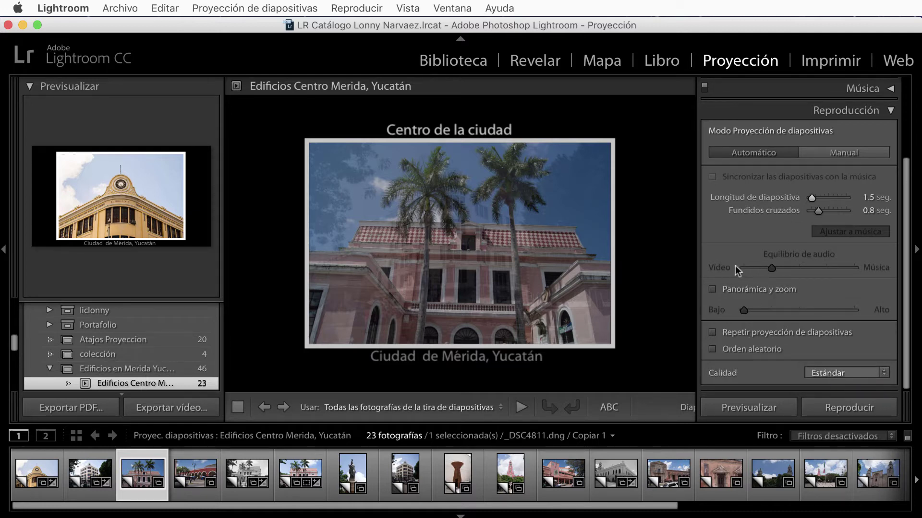
- Enable Panorámica y zoom, preview it, and drag the amount down toward Bajo
click(712, 290)
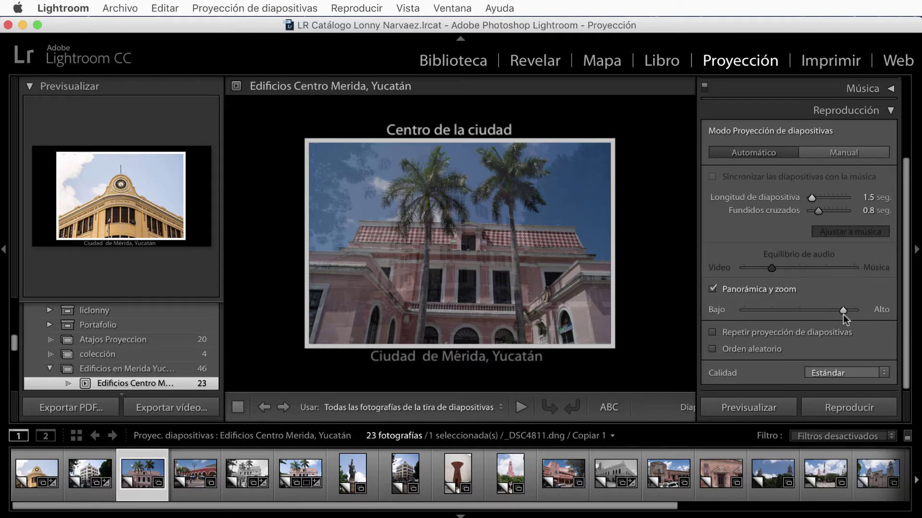
click(745, 406)
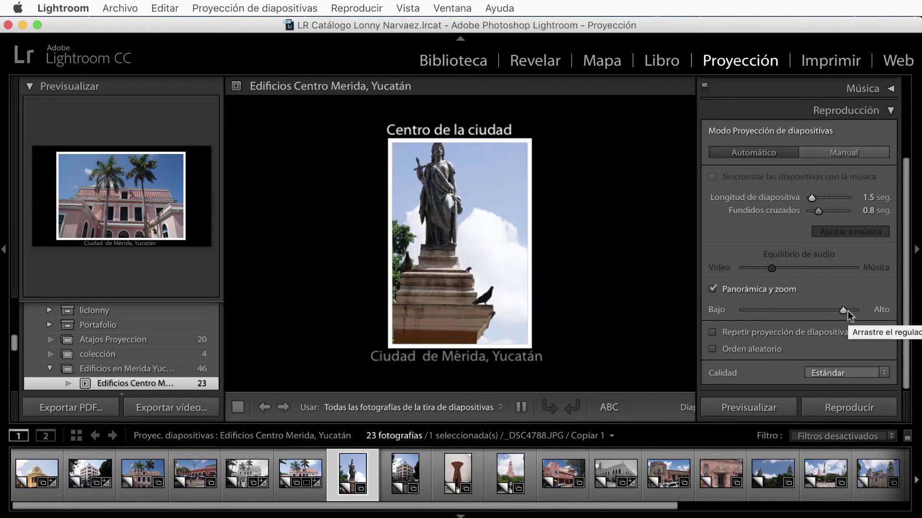
drag(841, 310, 825, 311)
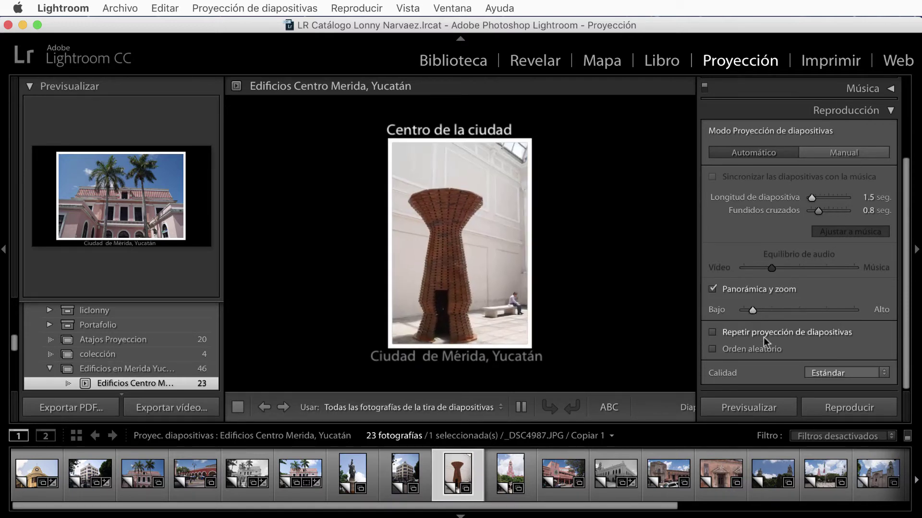
- Raise pan-and-zoom to mid-range and replay the preview to the name title card
click(742, 405)
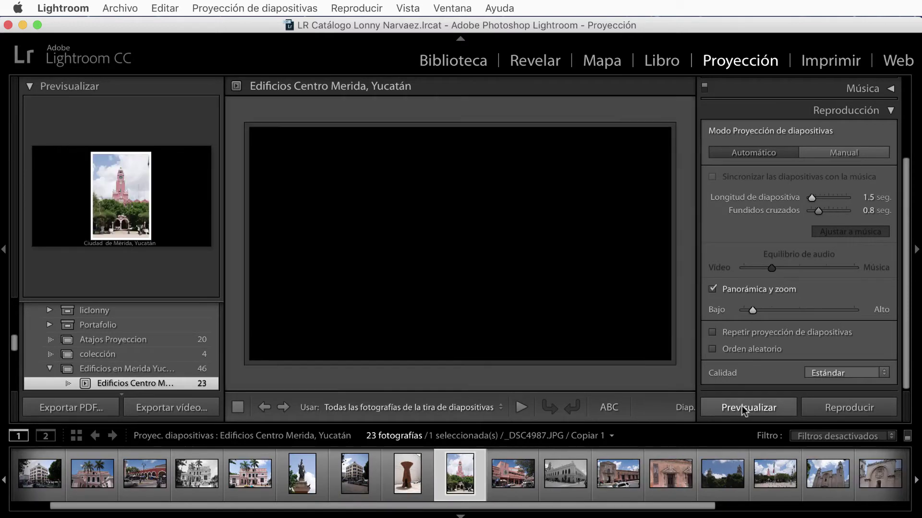
click(742, 405)
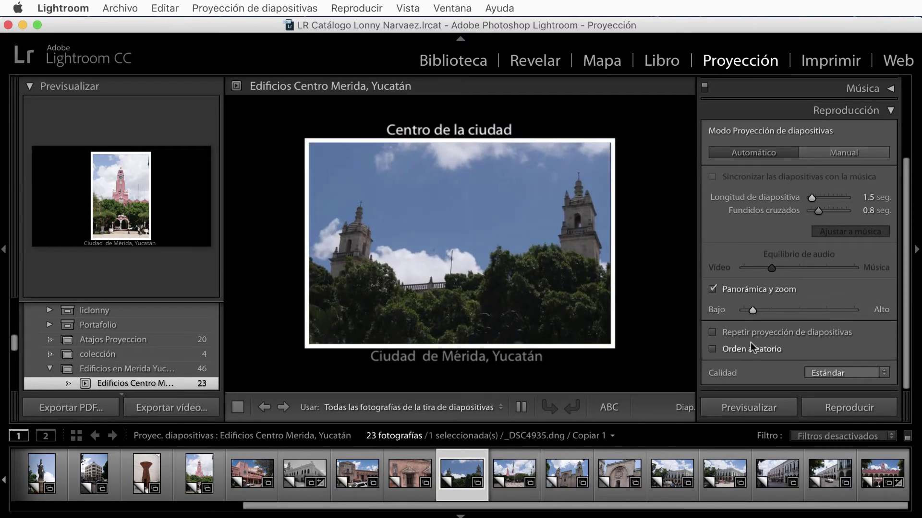
drag(752, 311, 788, 318)
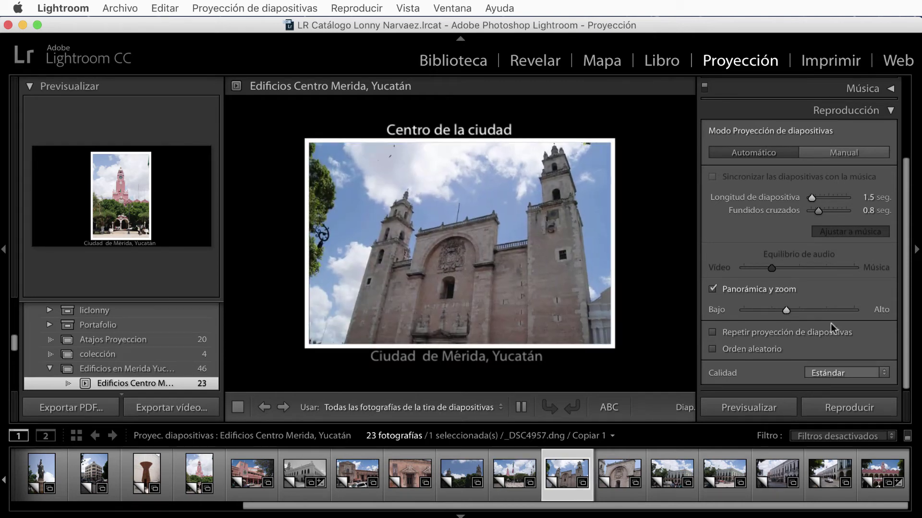
click(767, 408)
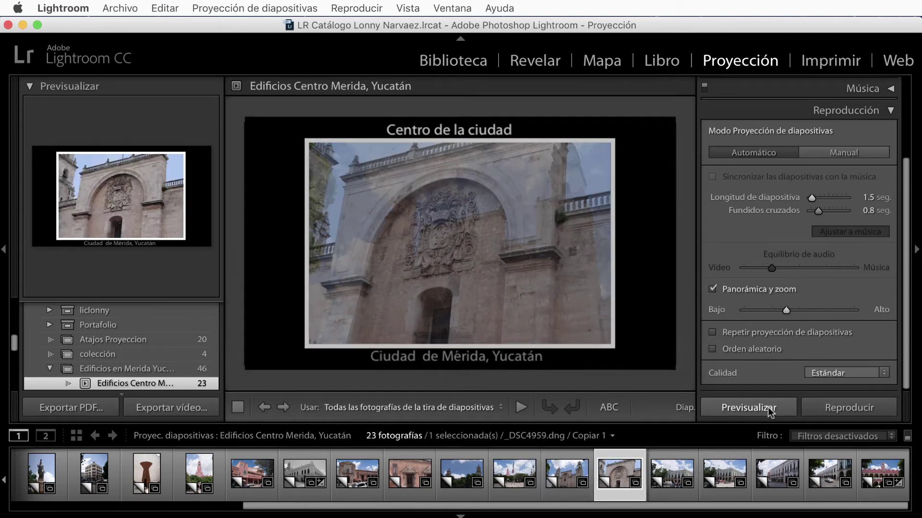
click(768, 409)
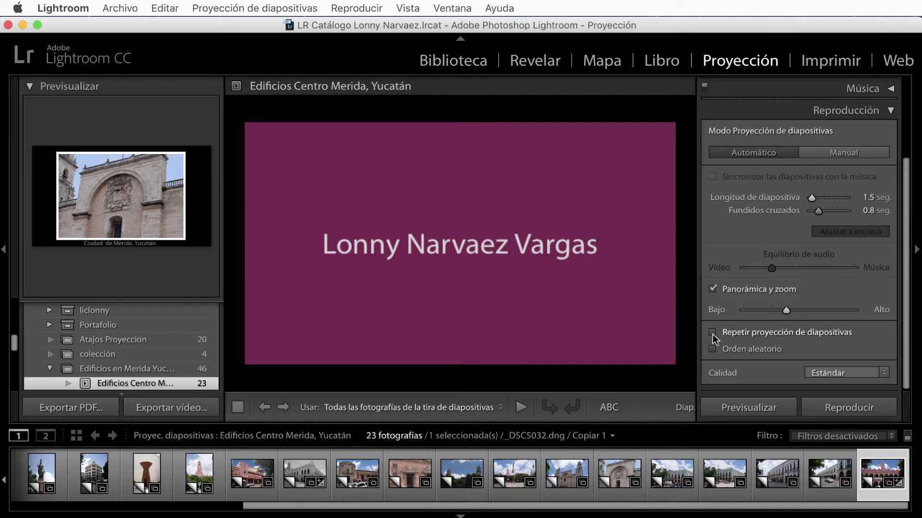
- Turn on Repetir proyección de diapositivas, let the preview loop, then select the pink building photo
click(748, 408)
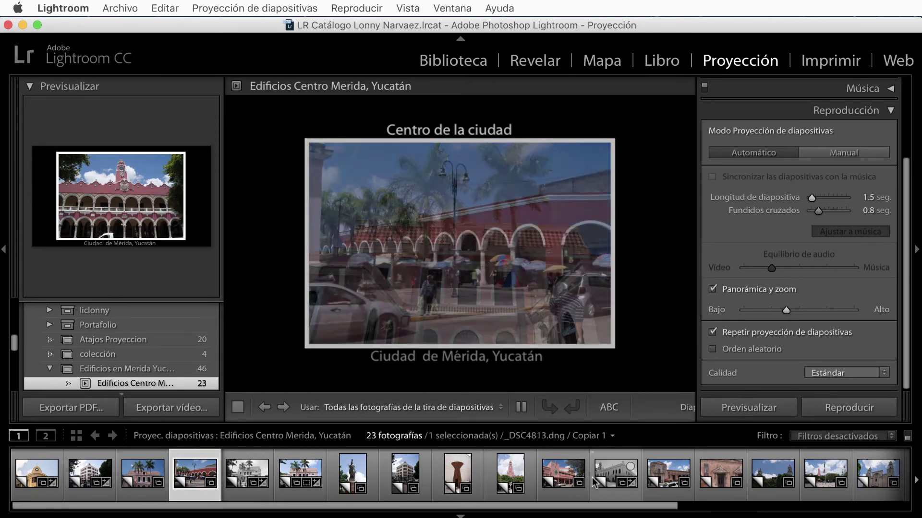
scroll(595, 482, down, 5)
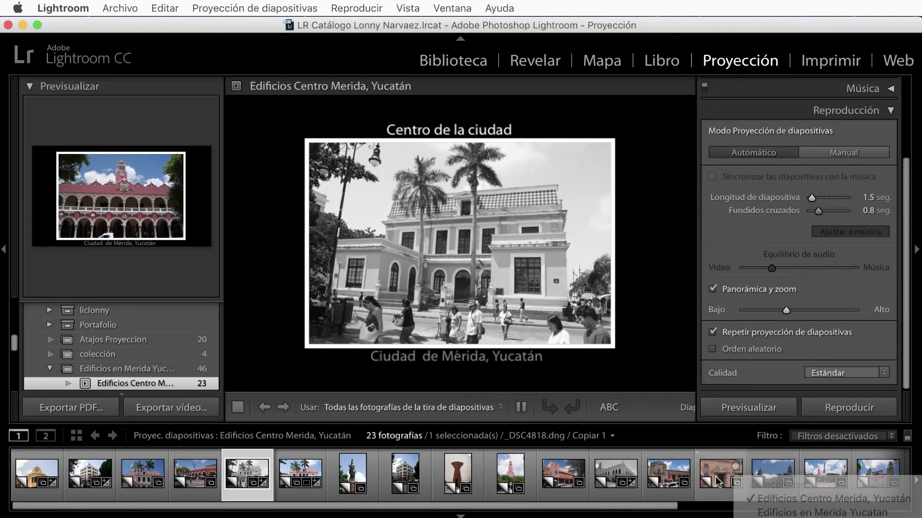
click(718, 482)
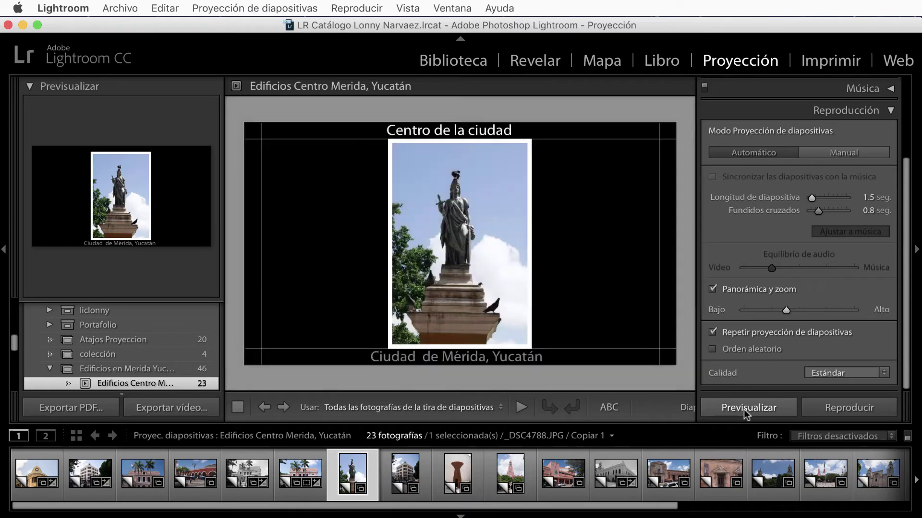
- Stop the running slideshow preview
click(744, 411)
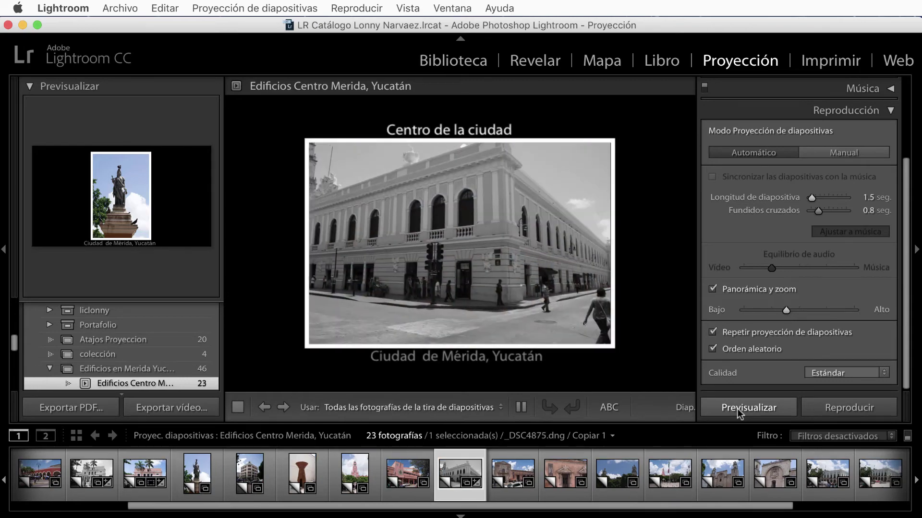
- Pause and resume the shuffled slideshow preview several times to check its pan-and-zoom transitions
key(space)
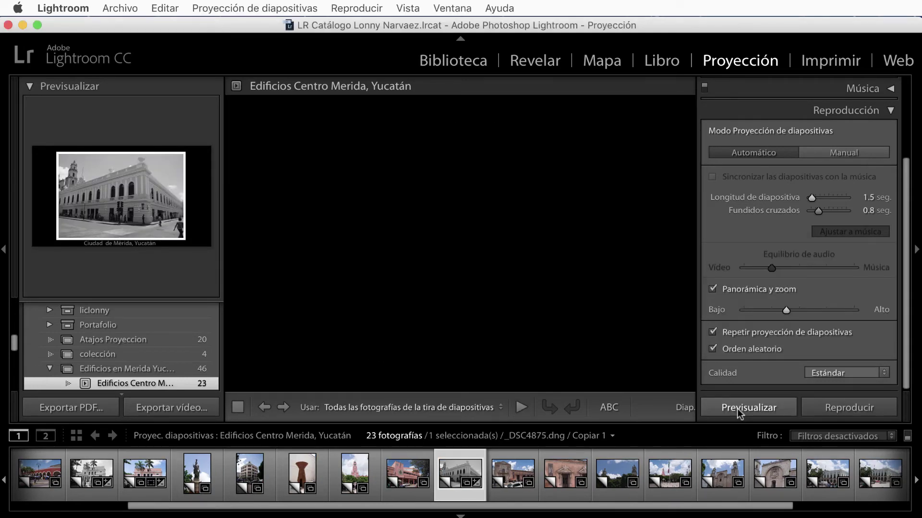
key(space)
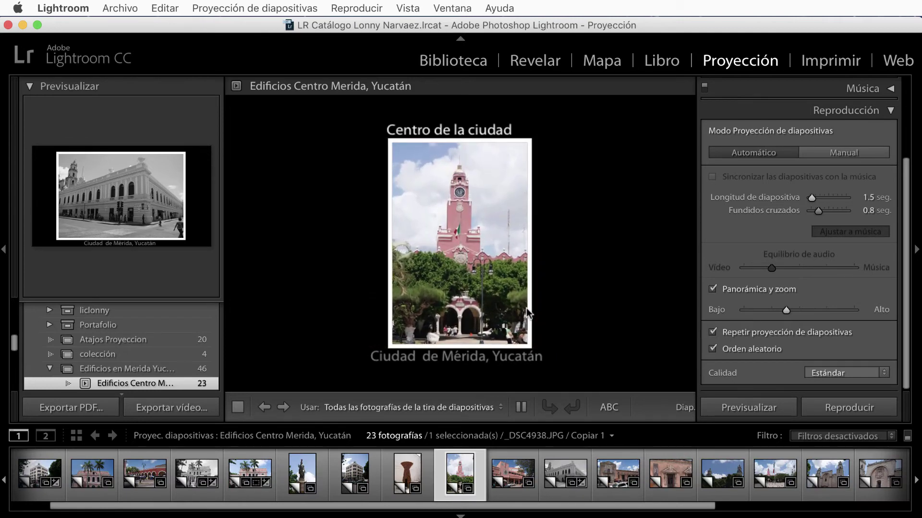
key(space)
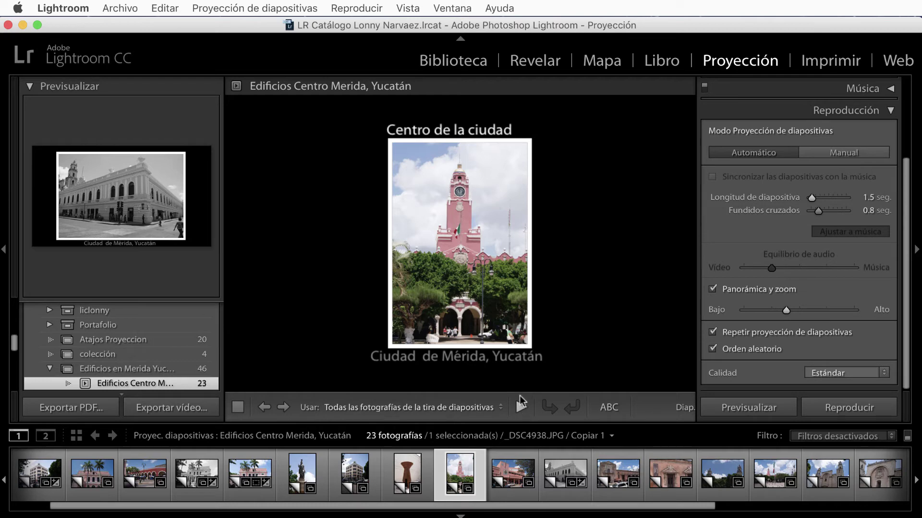
click(520, 408)
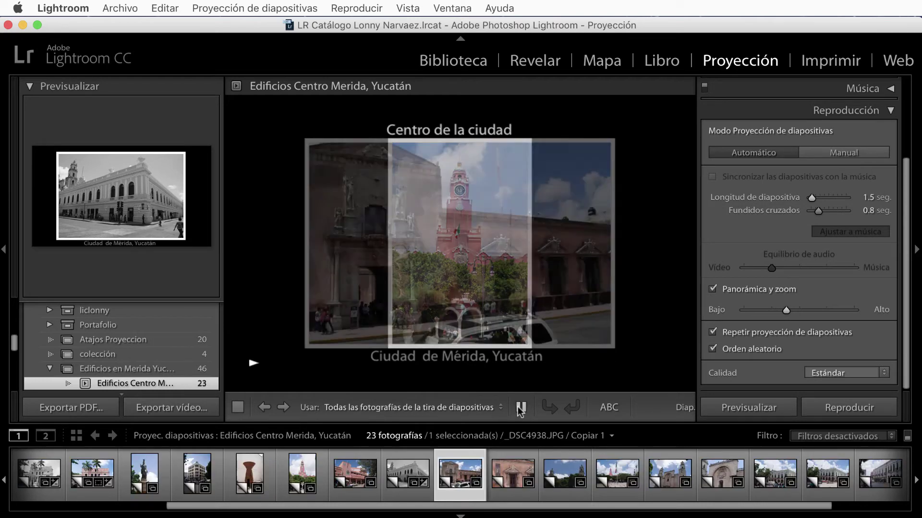
click(520, 408)
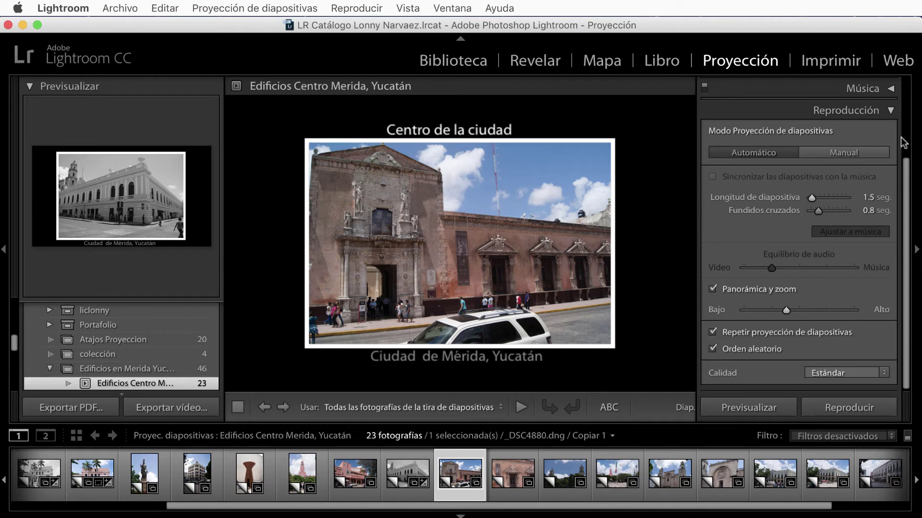
- Collapse the Reproducción panel and expand the Música panel, which shows no music and zero duration
click(891, 112)
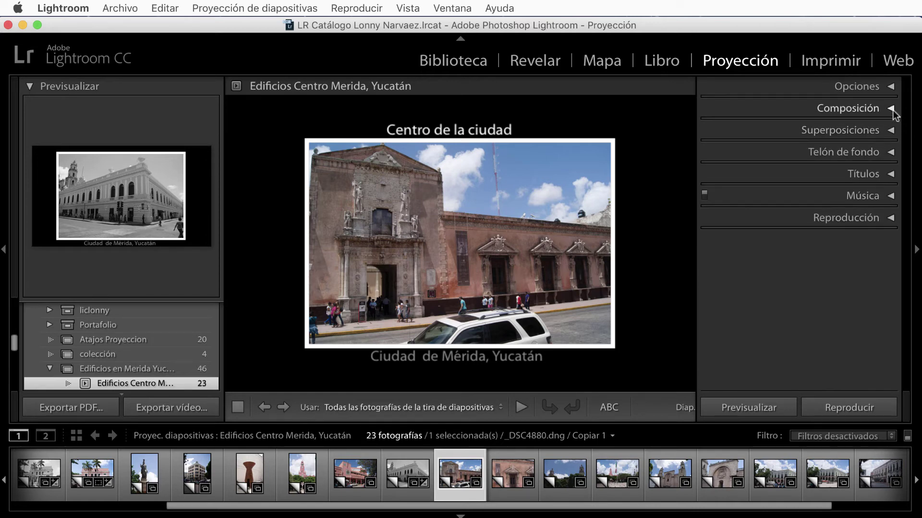
click(890, 195)
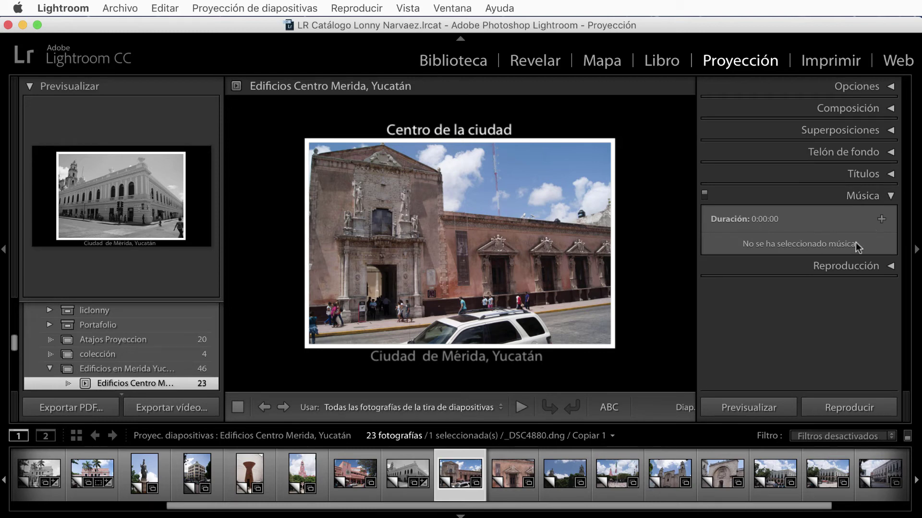
- Add the first three mp3 tracks from the Musica folder, Beethoven through Luis Miguel, totaling 7:05
click(882, 221)
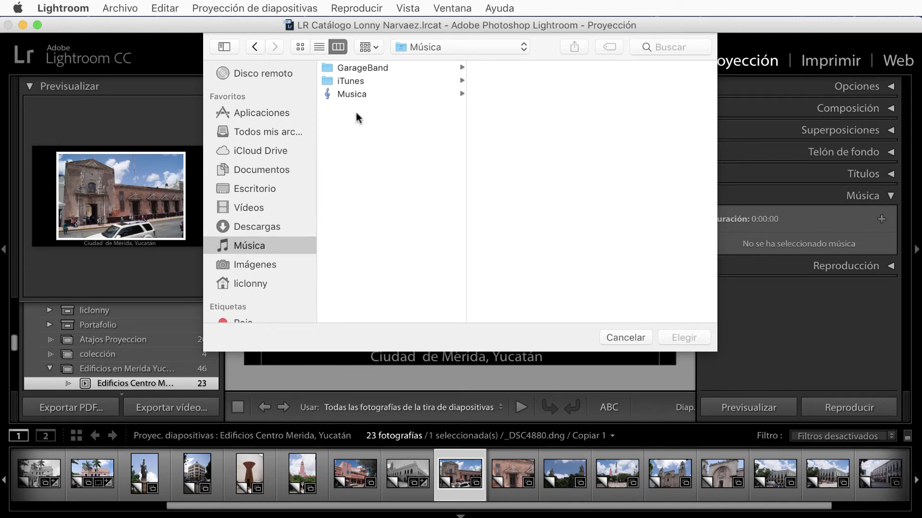
click(353, 94)
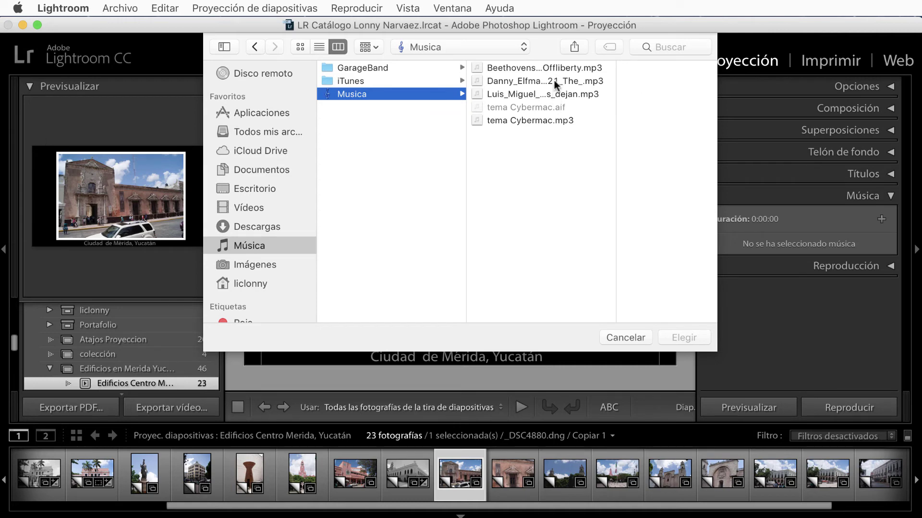
click(549, 68)
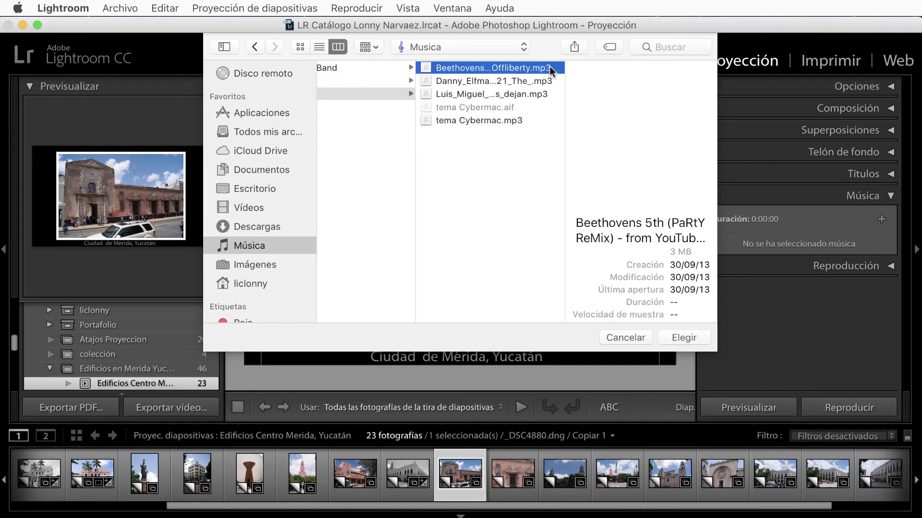
shift+click(525, 87)
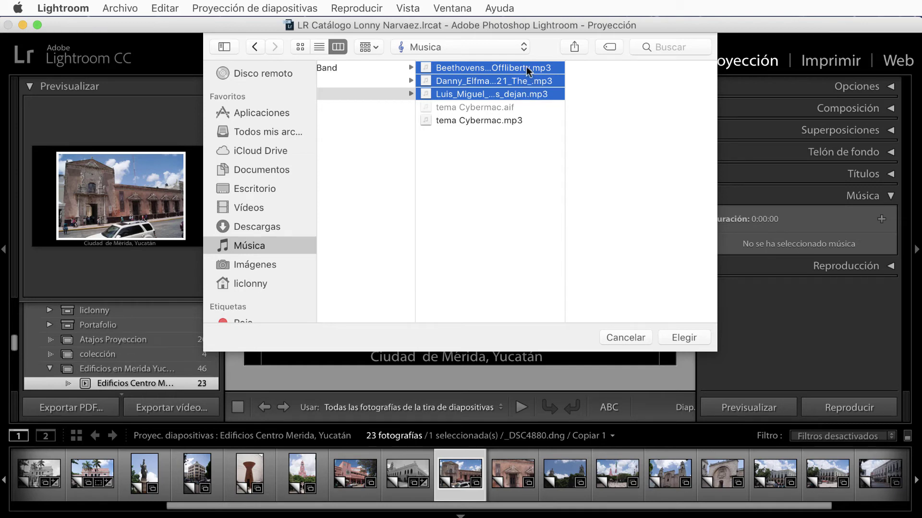
click(681, 337)
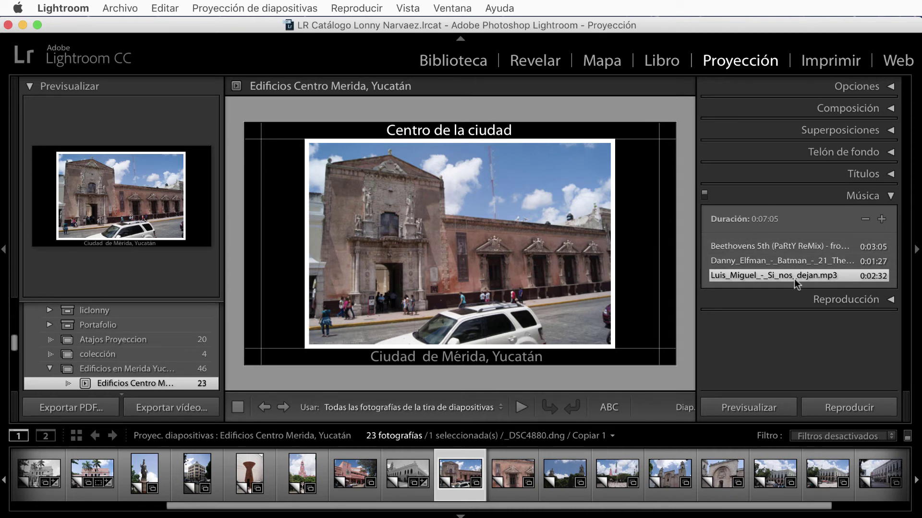
- Reopen the Reproducción settings, showing 1.5-second slides and 0.8-second crossfades, and select the Beethoven track
click(883, 296)
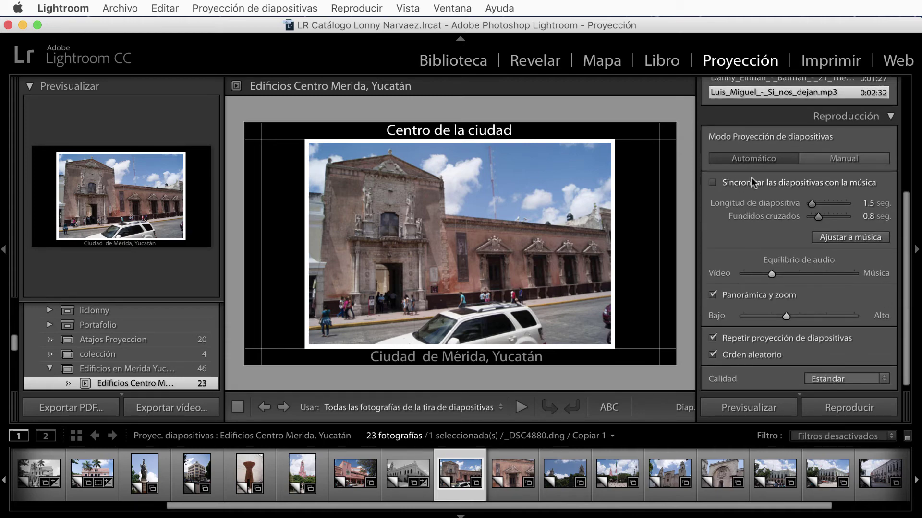
scroll(768, 211, up, 3)
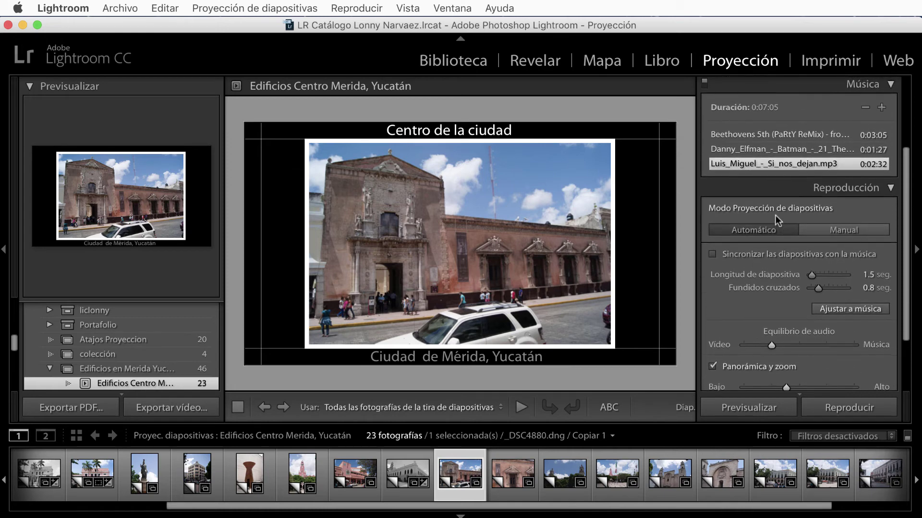
click(773, 135)
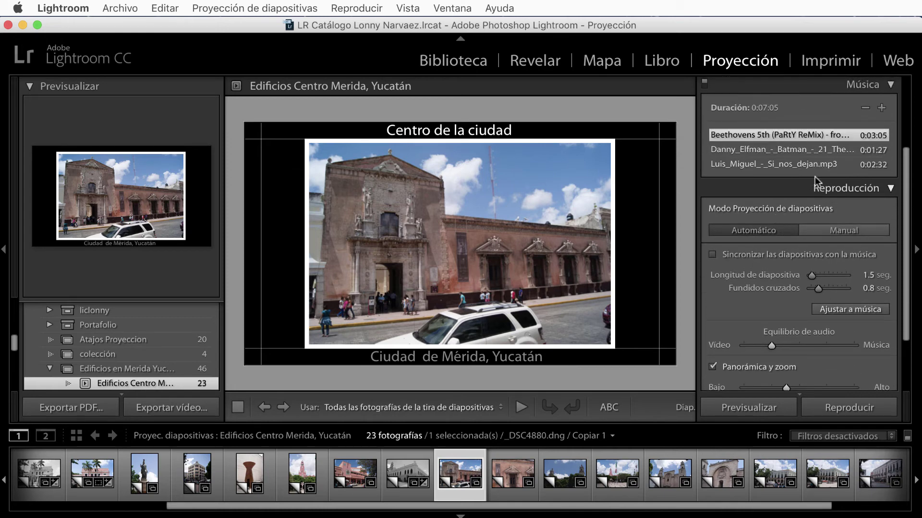
scroll(815, 247, down, 1)
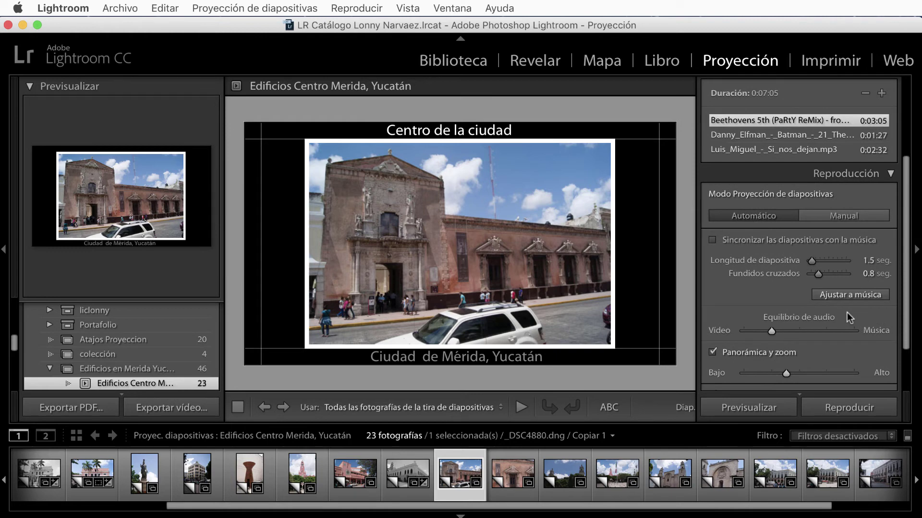
scroll(850, 308, down, 1)
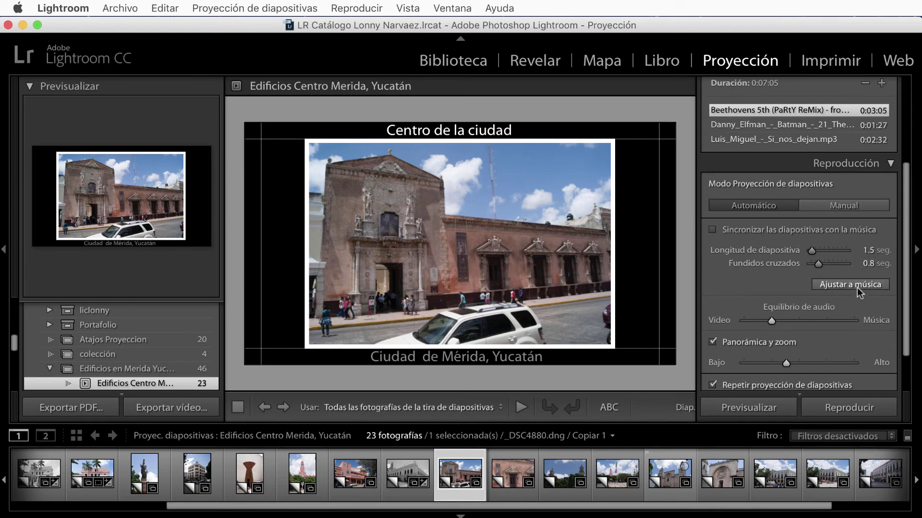
- Use Ajustar a música for 16.2-second slides, enable syncing slides with the music, and preview
click(857, 286)
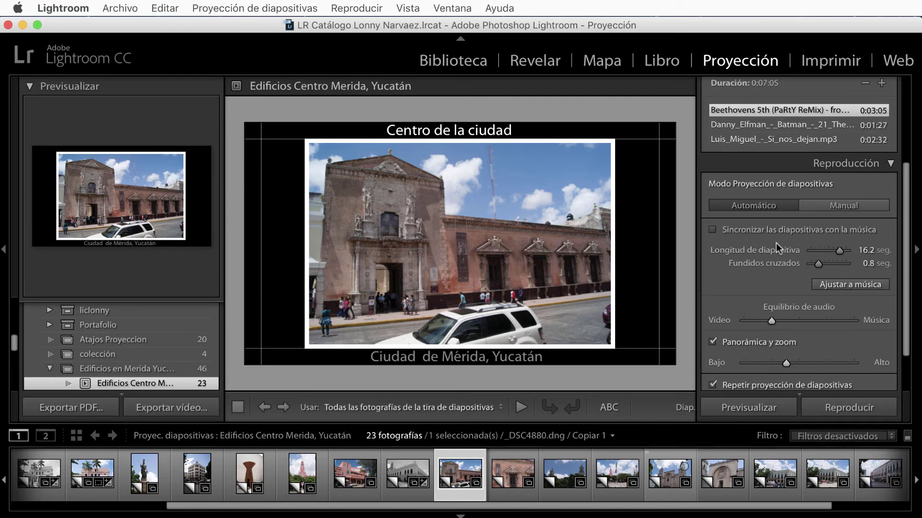
click(713, 229)
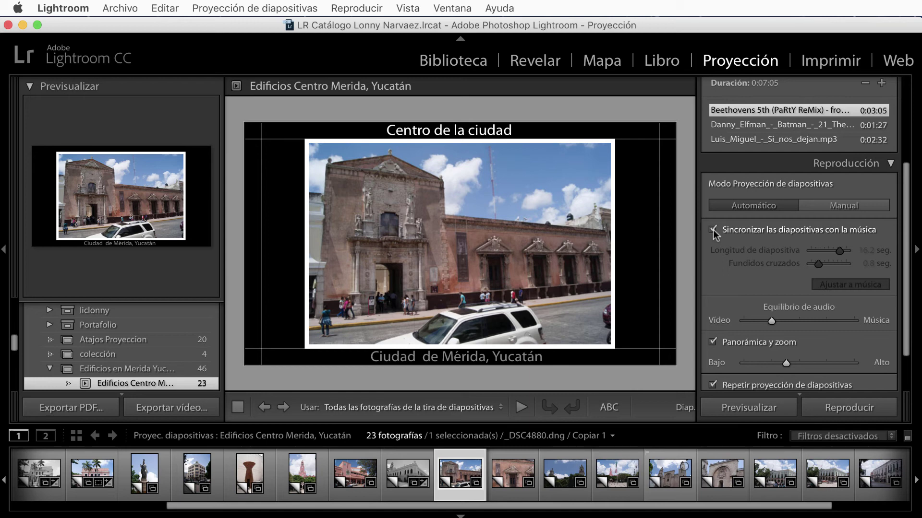
scroll(713, 230, down, 1)
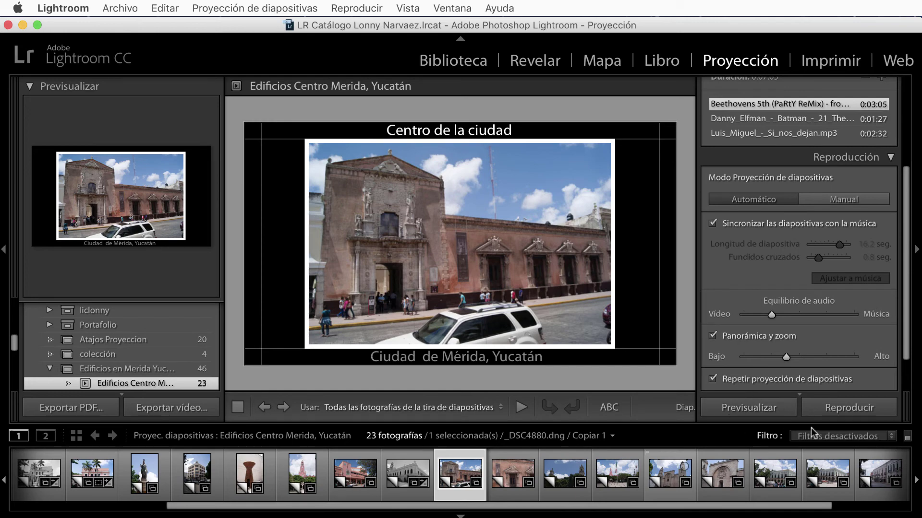
click(775, 408)
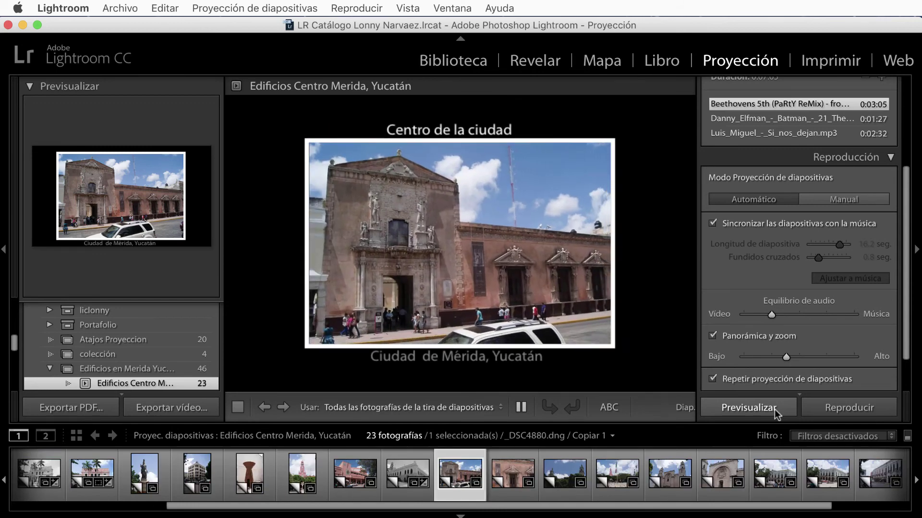
- Turn off music syncing, refit slides to the music at 16.2 seconds, and replay the preview
key(space)
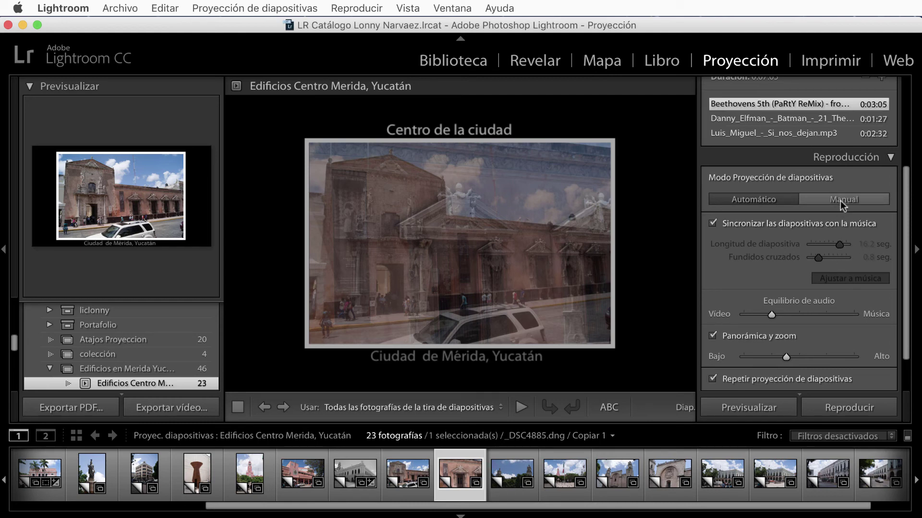
click(712, 224)
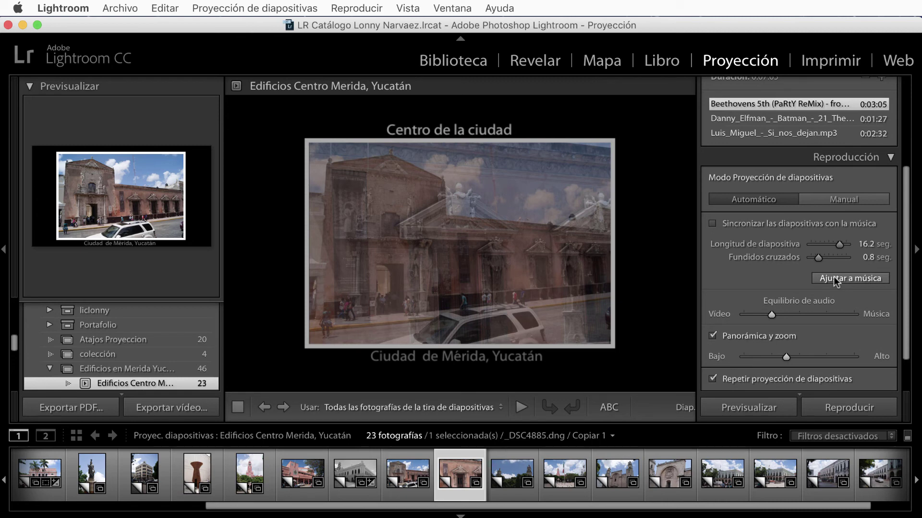
click(833, 277)
click(741, 408)
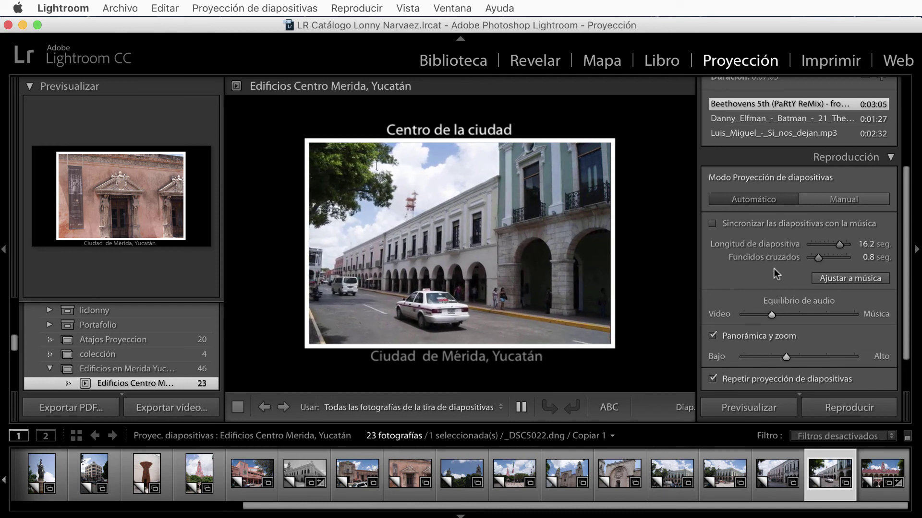
- Pause the preview on the arcaded street slide with the white taxi and review the Reproducción panel
key(space)
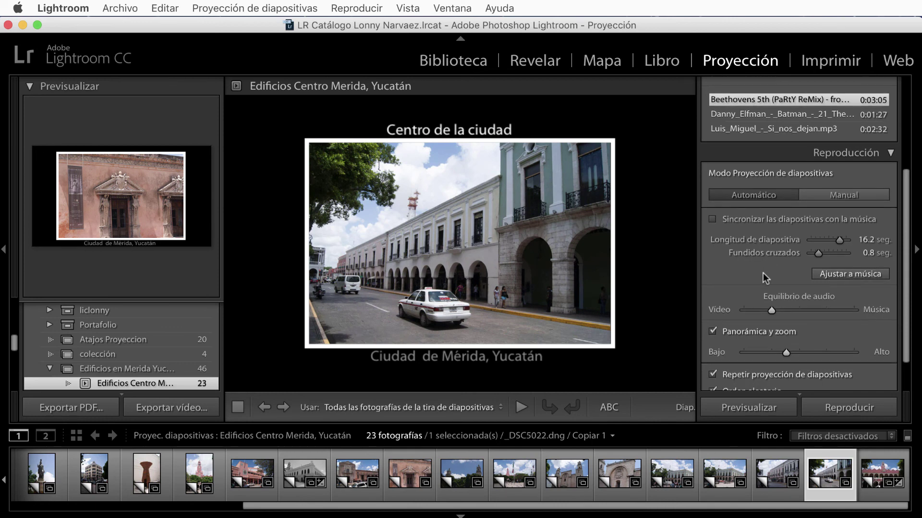
scroll(762, 273, up, 1)
scroll(762, 277, down, 1)
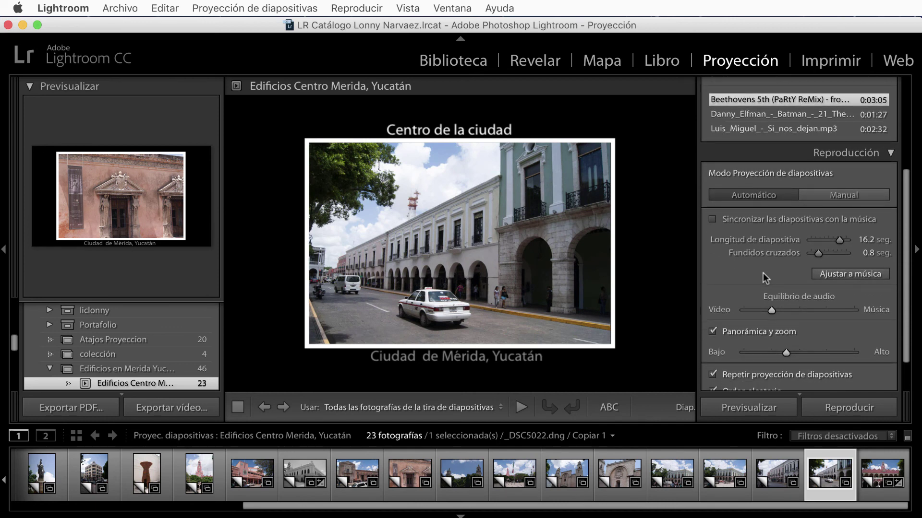